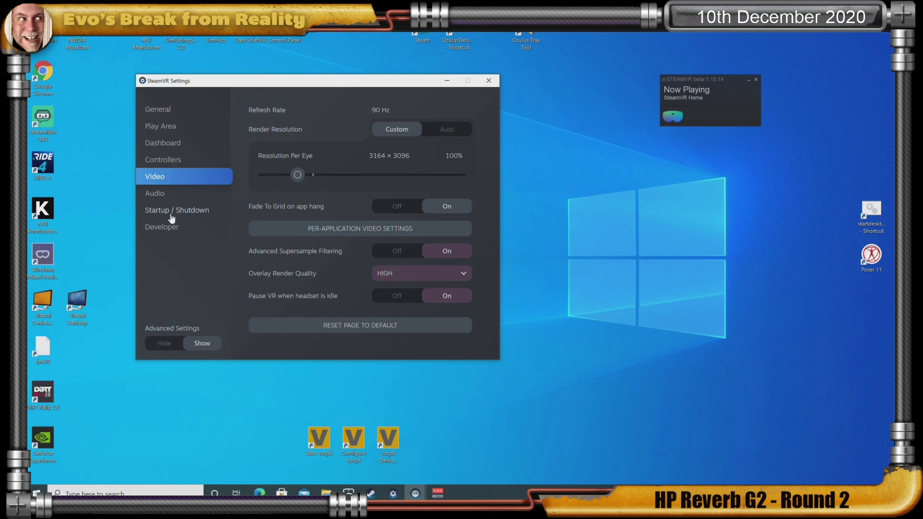
- Choose Windows Mixed Reality as the headset platform for launching SteamVR
left_click(46, 250)
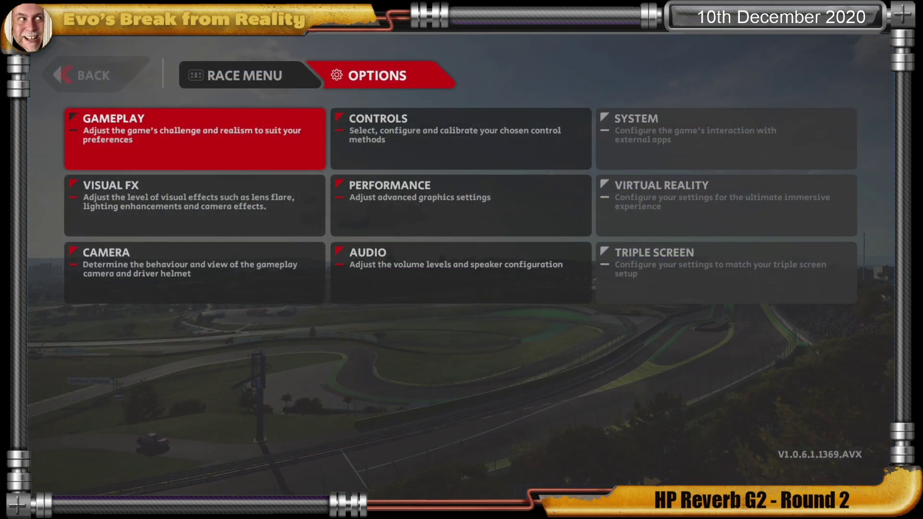
- Move through the Visual FX, Camera and Audio tiles to Performance and open it
left_click(195, 205)
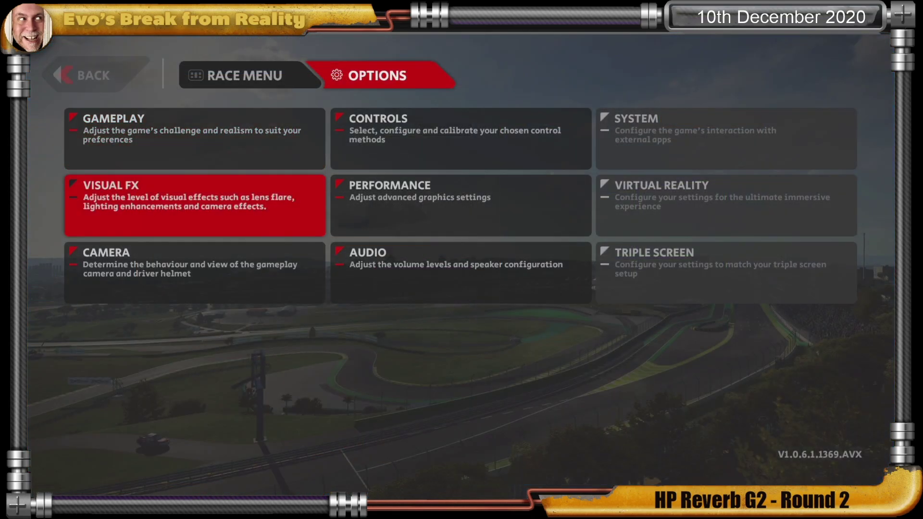
left_click(194, 273)
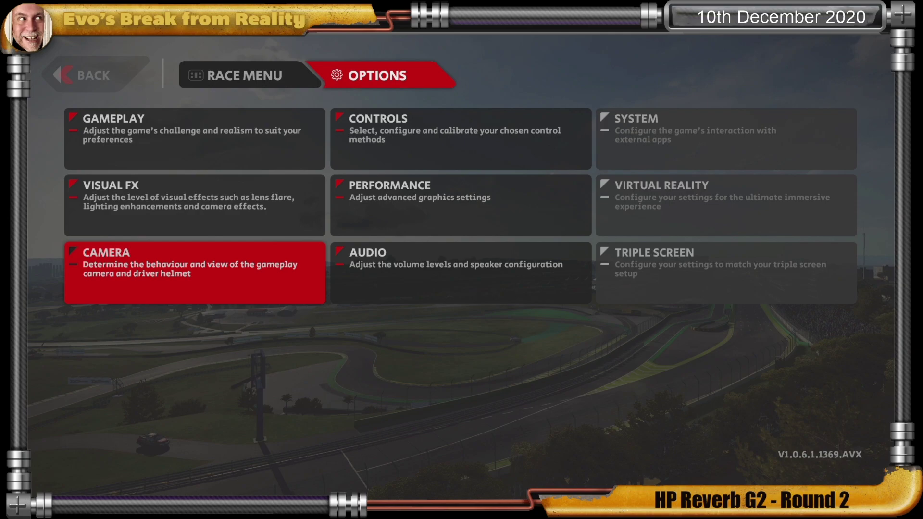
key("Right")
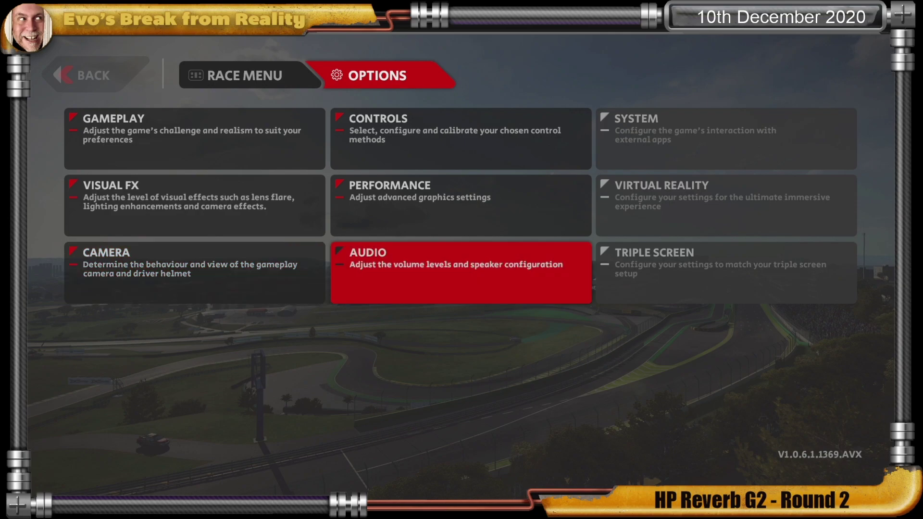
key("Up")
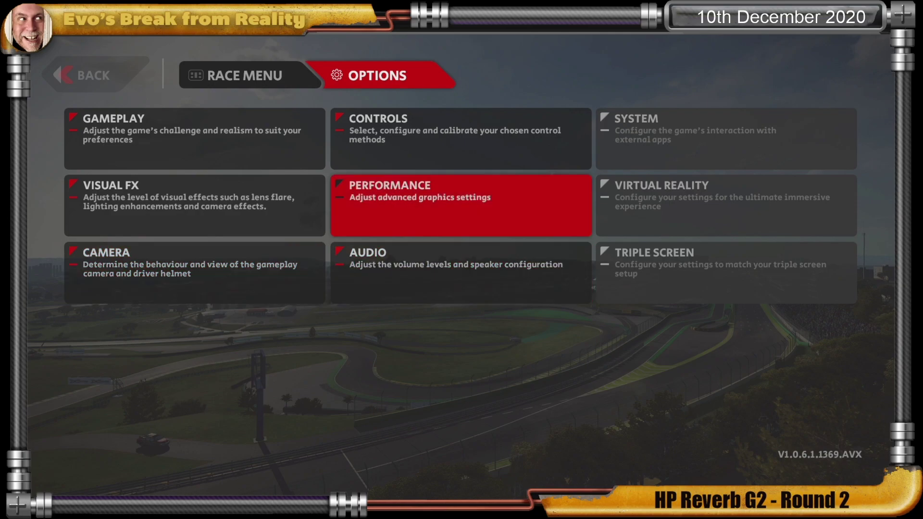
key("Return")
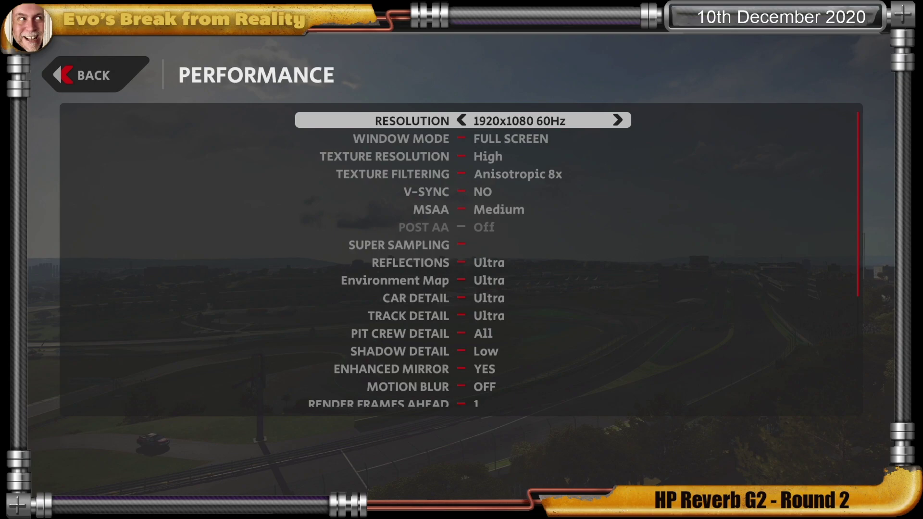
key("Down")
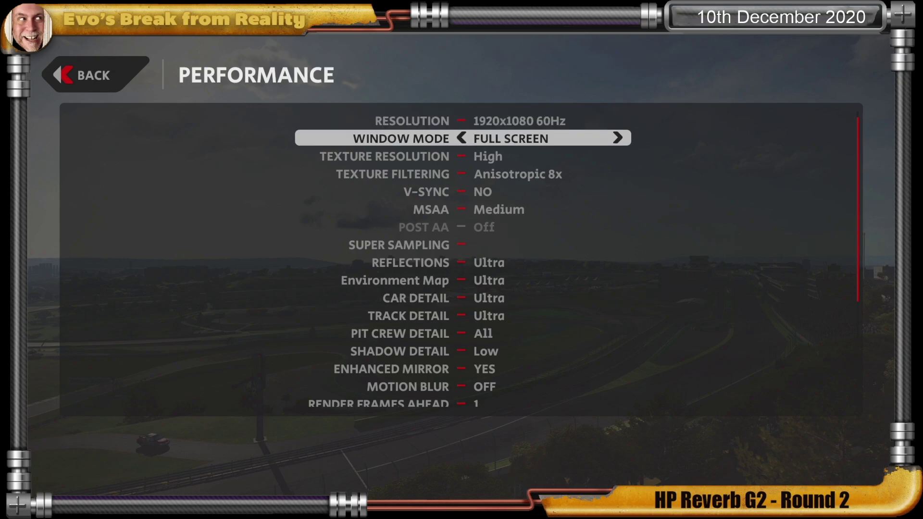
key("Down")
key("Down")
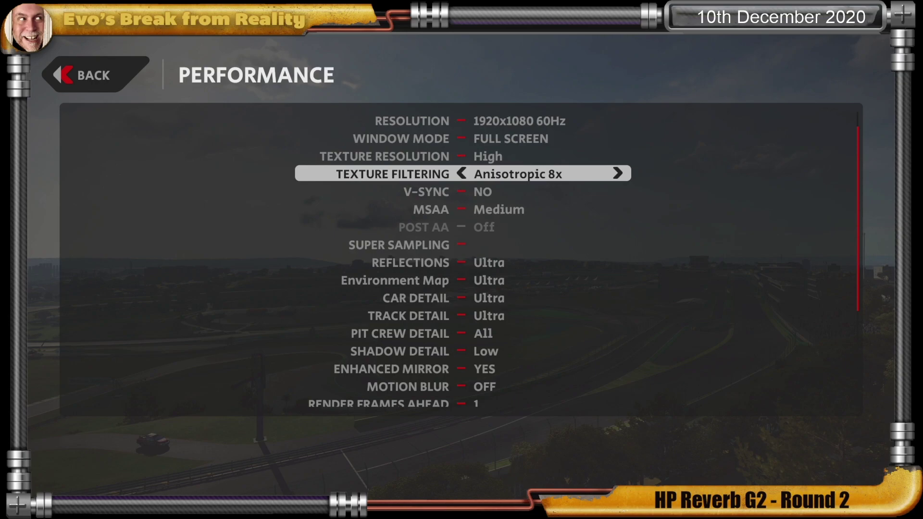
key("Down")
key("Down")
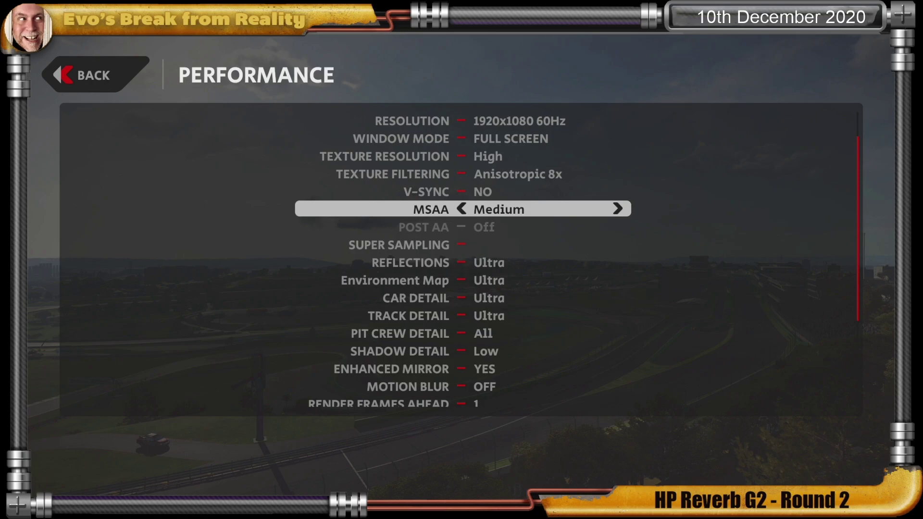
key("Down")
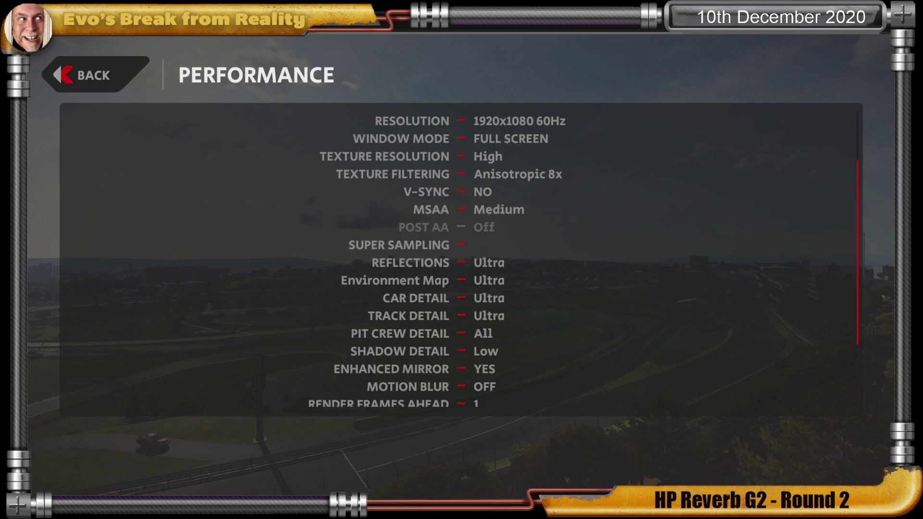
key("Down")
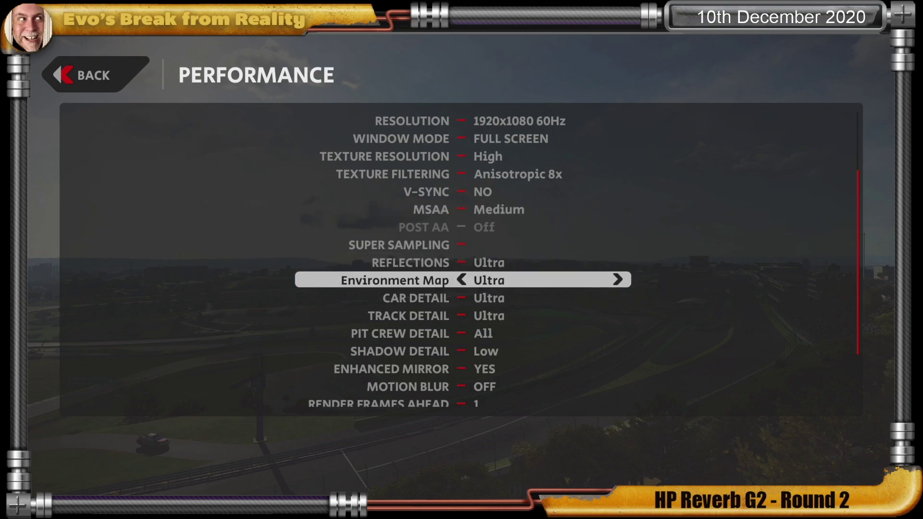
key("Down")
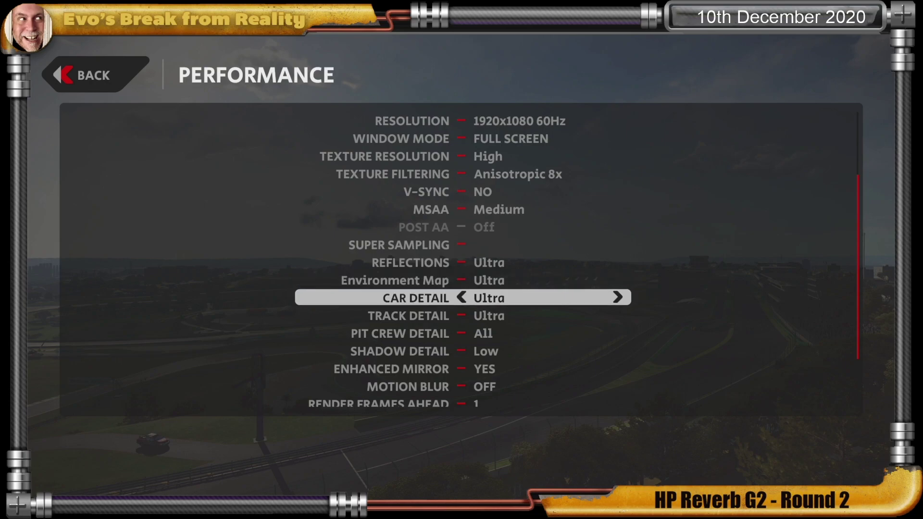
key("Down")
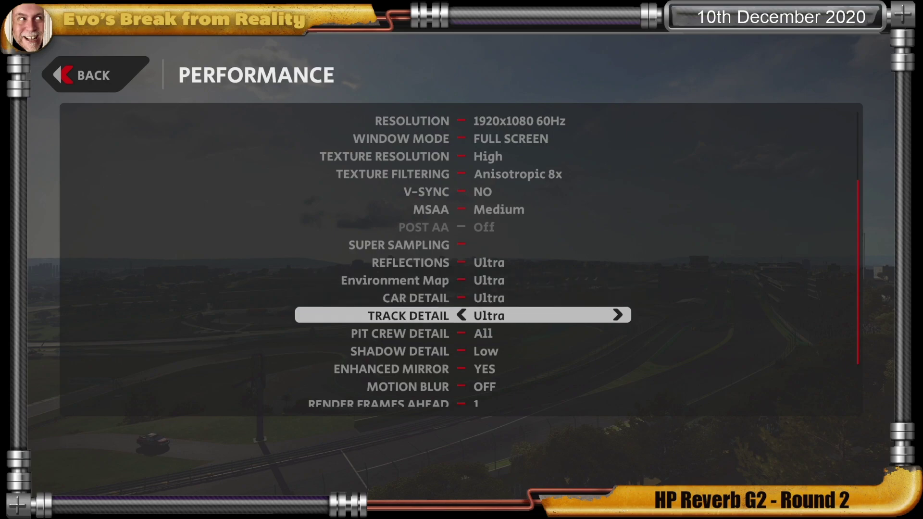
key("Up")
key("Down")
key("Up")
key("Down")
key("Up")
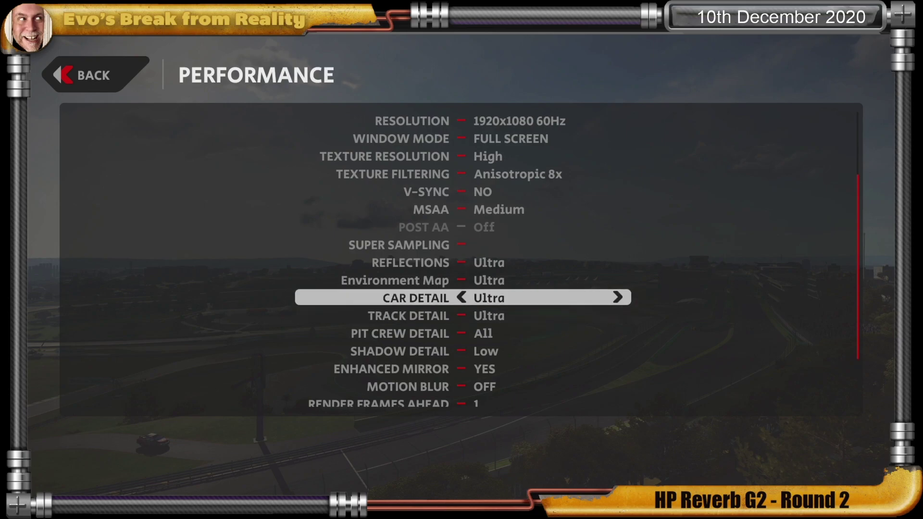
key("Down")
key("Down")
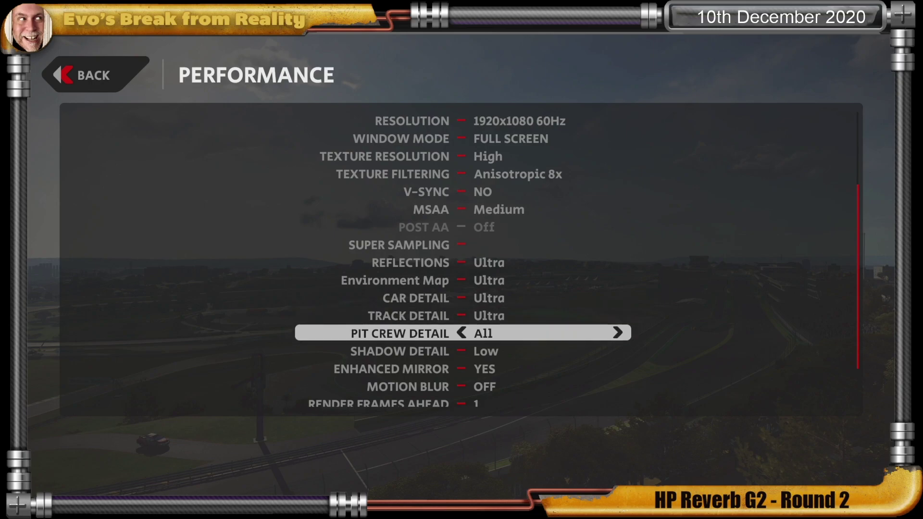
key("Down")
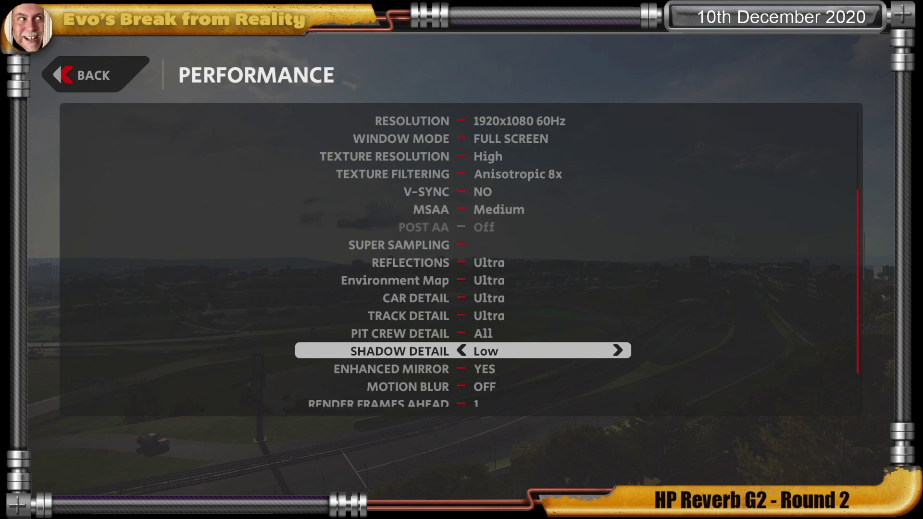
- Scroll the Performance list from Enhanced Mirror down to Particle Level, then back to MSAA
key("Down")
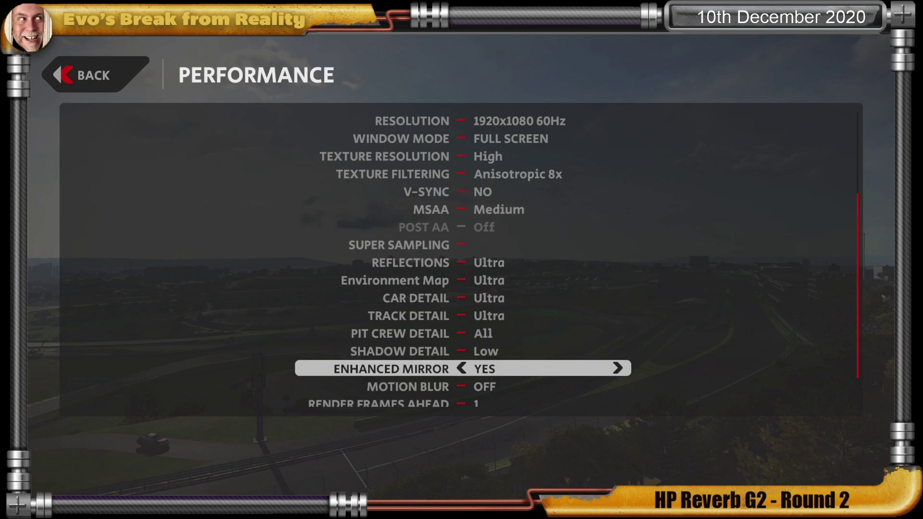
key("Down")
key("Down")
key("Down")
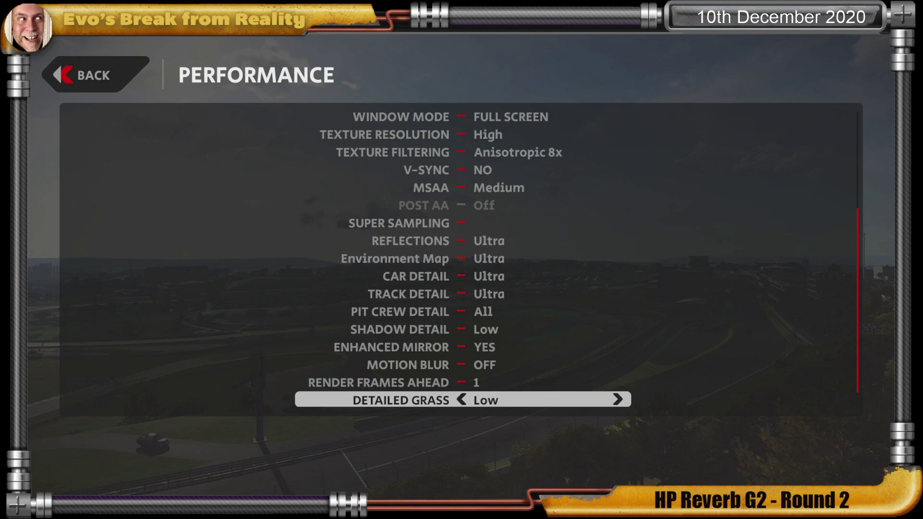
key("Down")
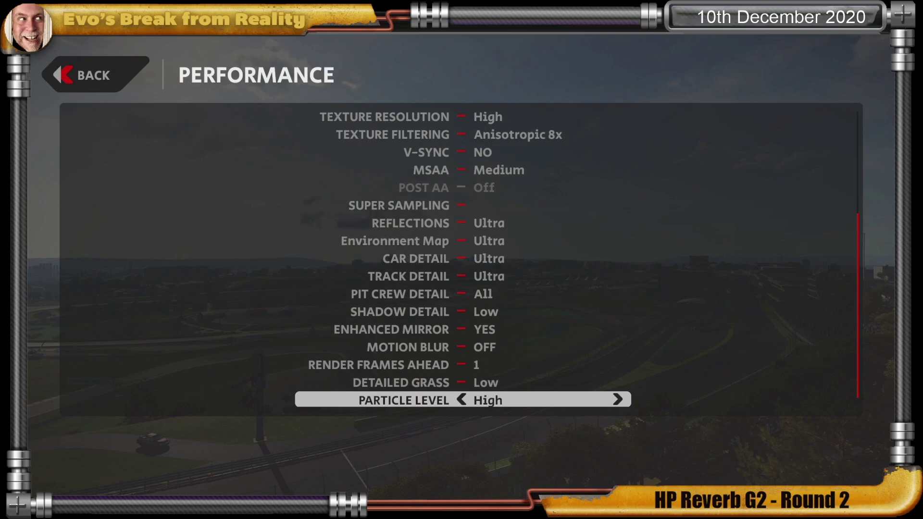
key("Up")
key("Down")
key("Down")
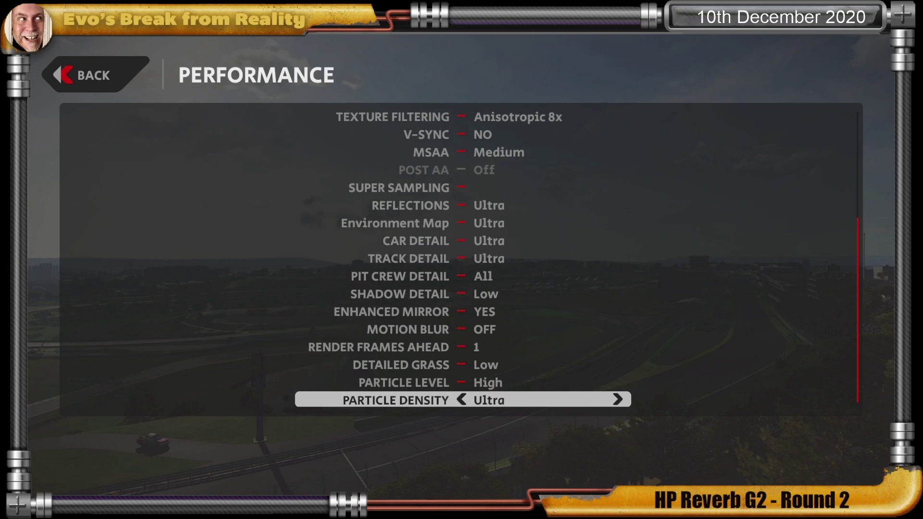
key("Up")
key("Up")
key("Up")
key("Up")
key("Up")
key("Up")
key("Up")
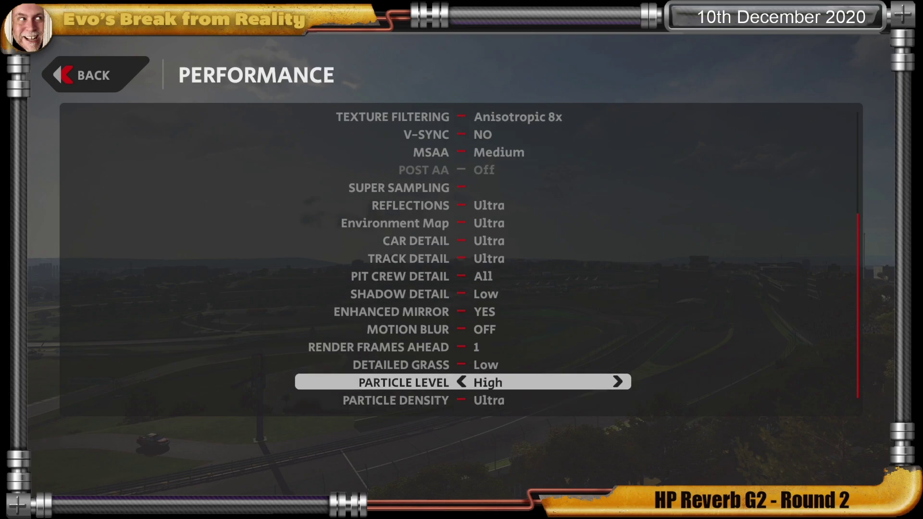
key("Up")
key("Up")
key("Up")
key("Up")
key("Up")
key("Up")
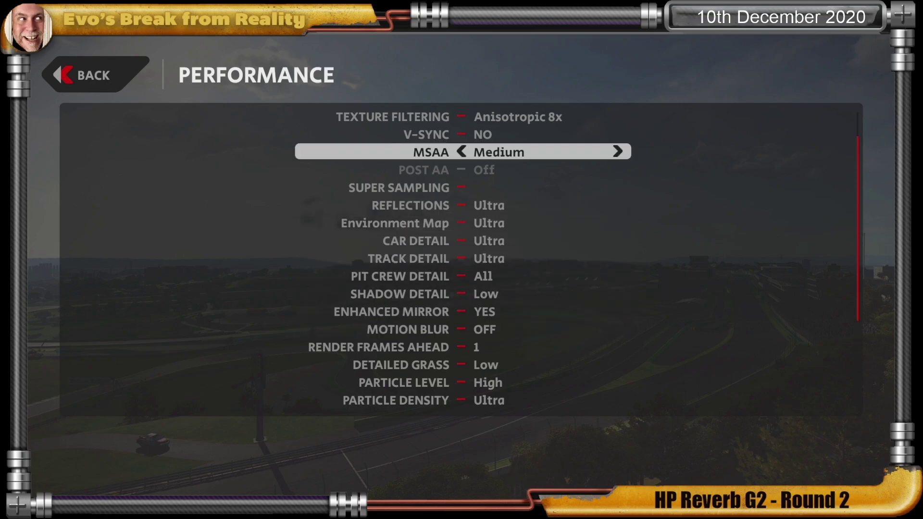
- Return to the Options menu and bring focus to the Visual FX tile
key("Escape")
key("Left")
key("Down")
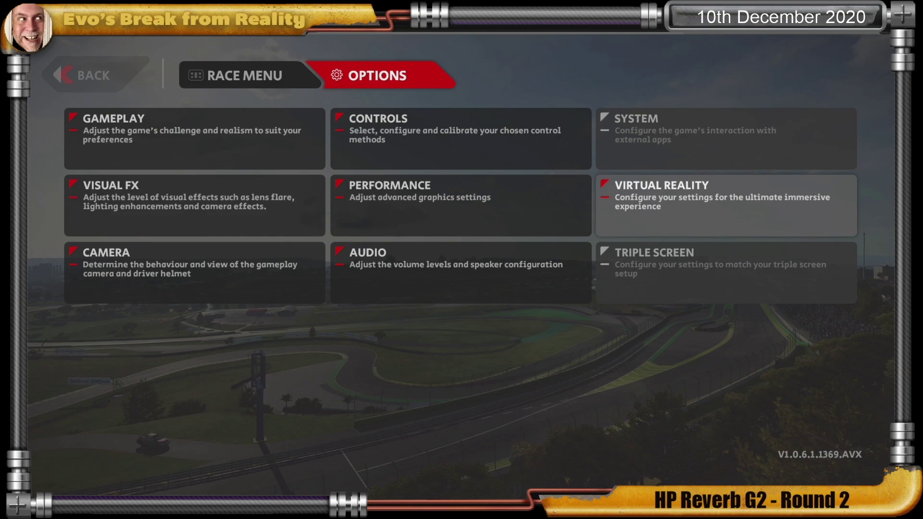
key("Left")
key("Left")
- Check the Visuals list, including Bloom and Cockpit Mirrors, then go back to Options
key("Return")
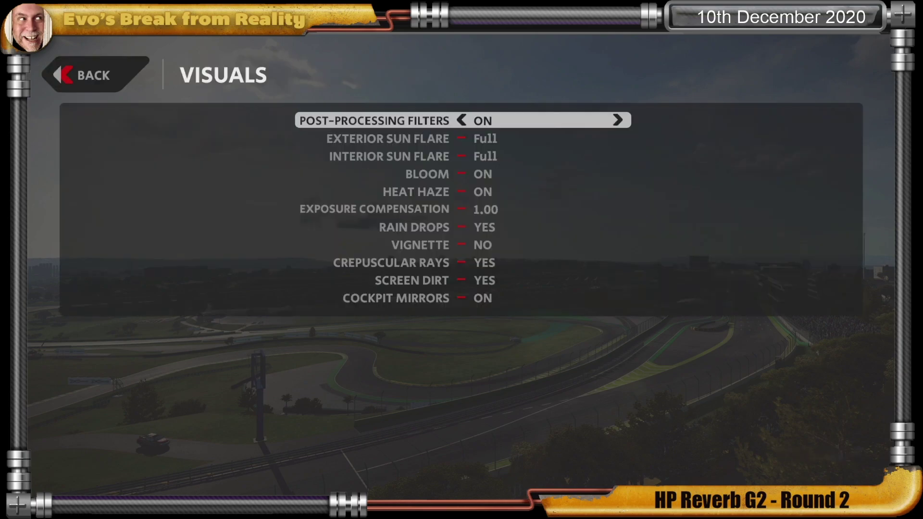
key("Down")
key("Down")
key("Down")
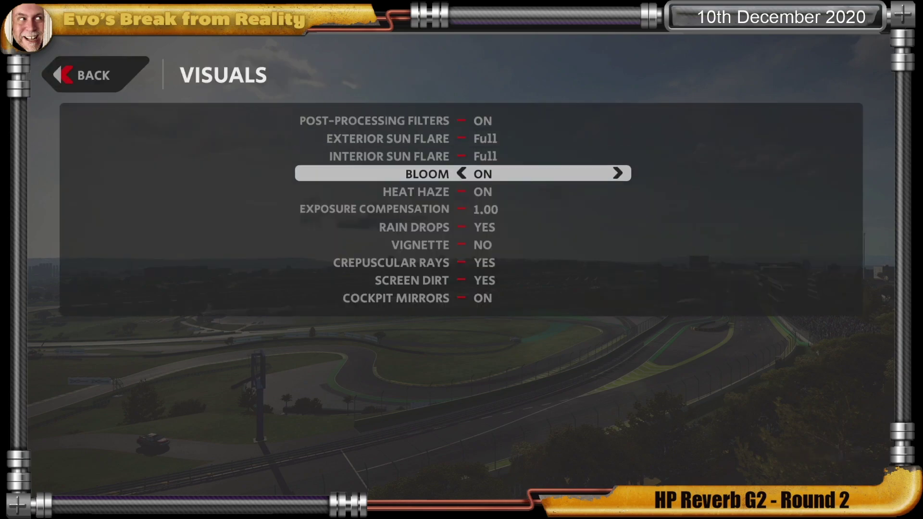
key("Up")
key("Up")
key("Up")
key("Up")
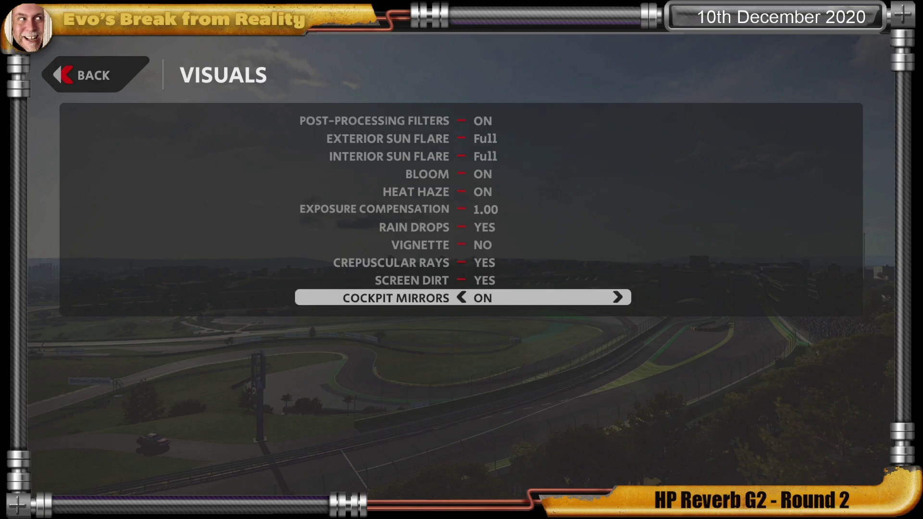
key("Escape")
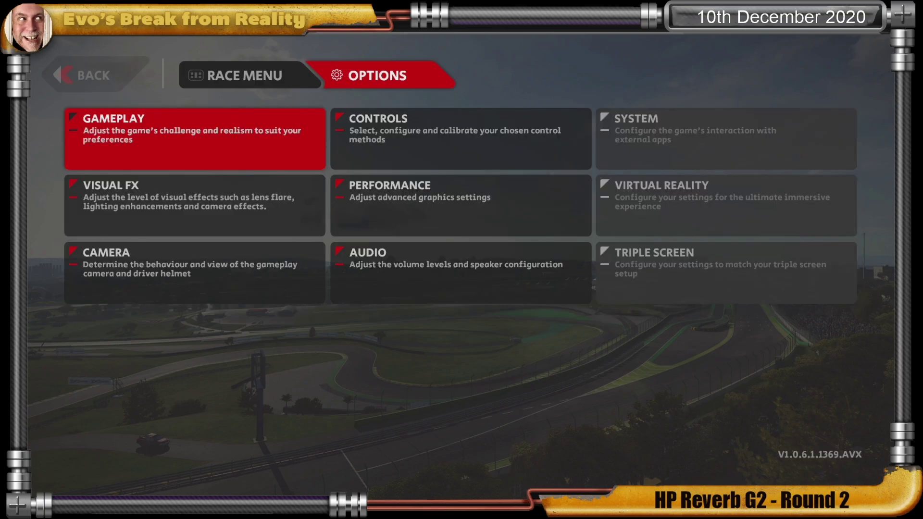
- Switch to the Race Menu with focus on the Single Race mode
key("Escape")
key("Down")
key("Up")
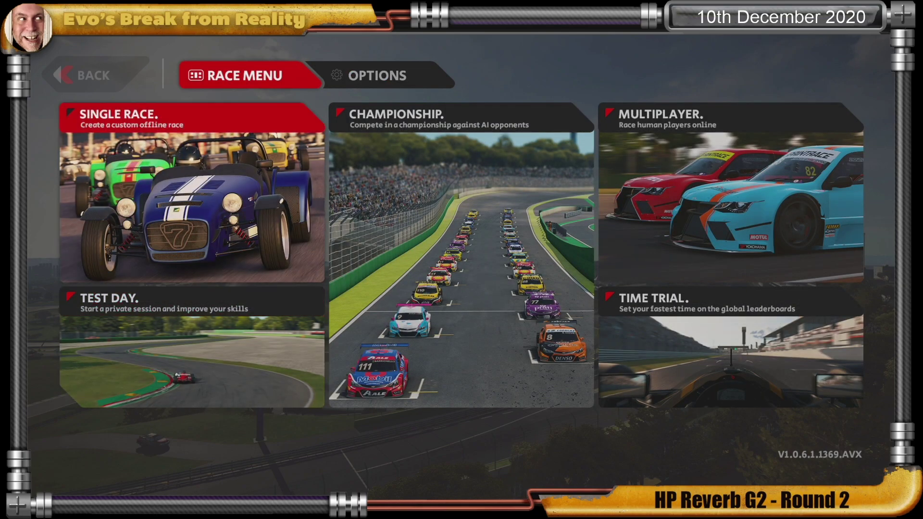
- Enter the Single Race mode to reach the Custom Race setup screen
key("Return")
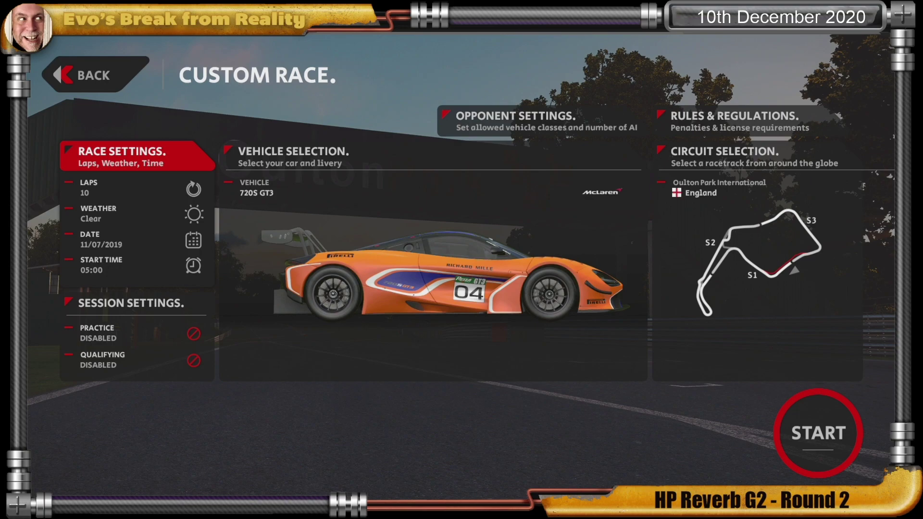
- Start the race from the Custom Race and Custom Event screens
key("Return")
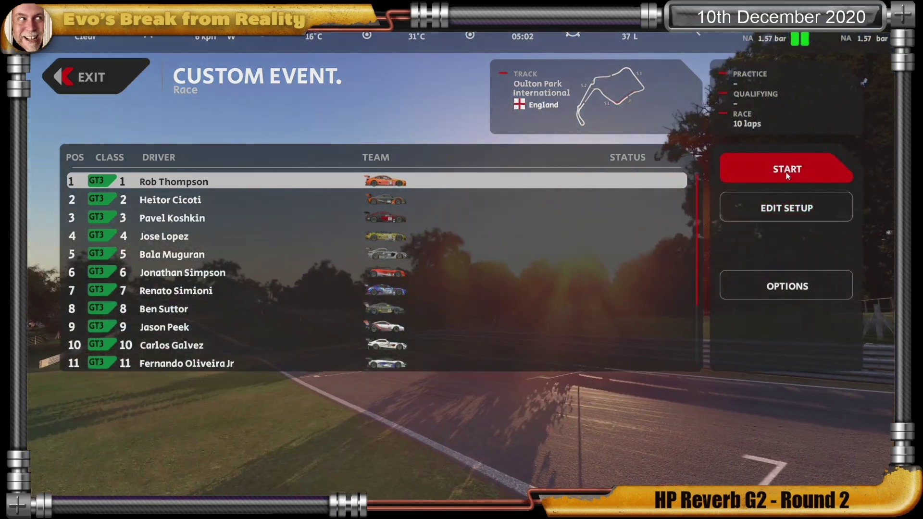
left_click(786, 169)
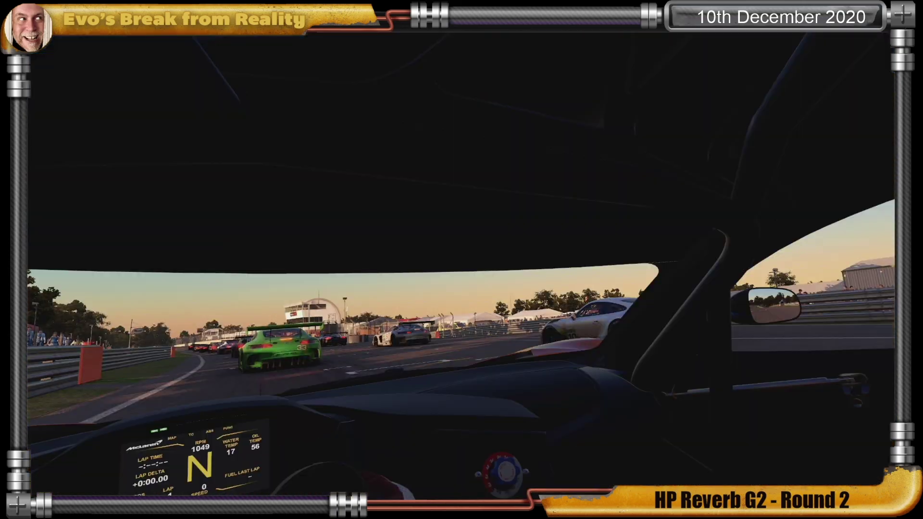